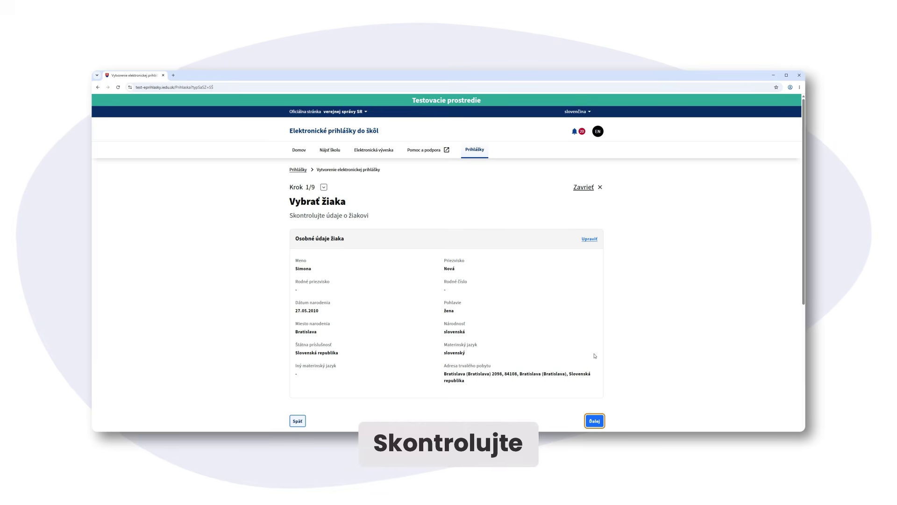
Scroll through the selected student's personal details down to the Ďalej button
scroll(593, 357, down, 2)
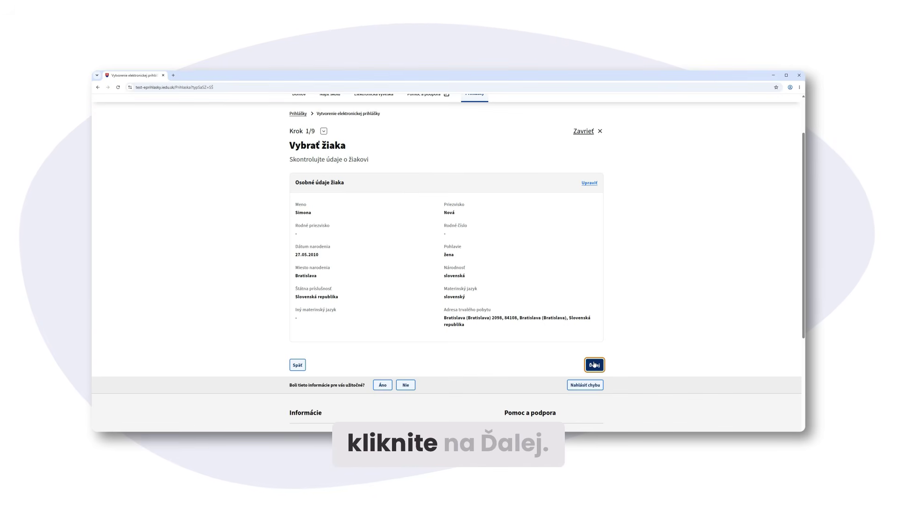
Answer Áno for altered work capacity, Nie for special needs and mental disability, then continue
click(595, 364)
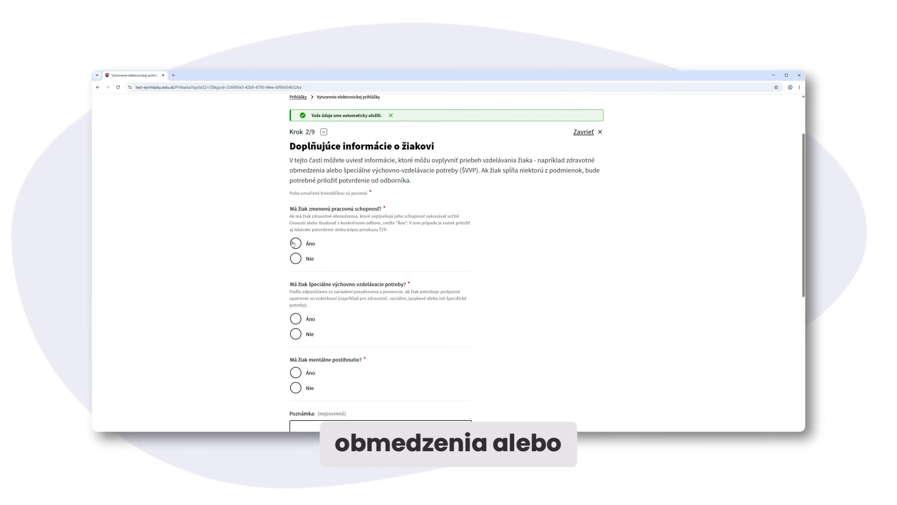
click(294, 243)
scroll(295, 243, down, 1)
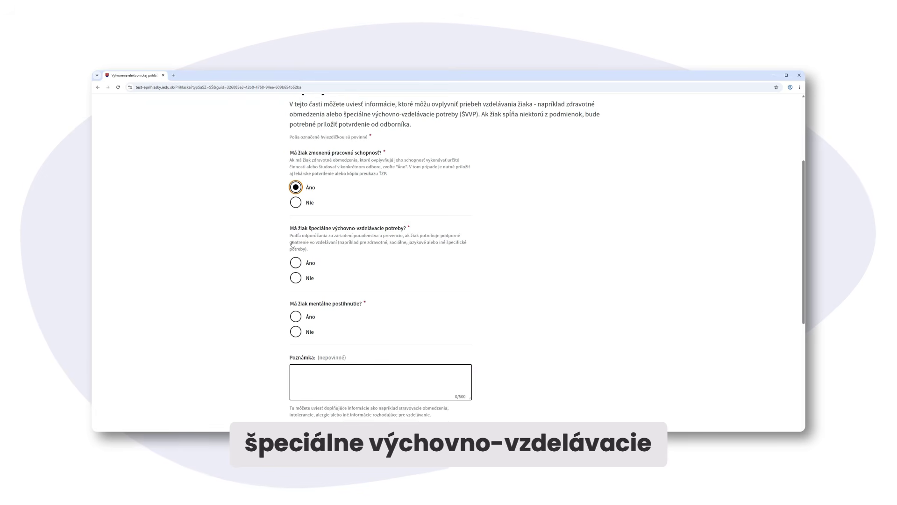
click(296, 278)
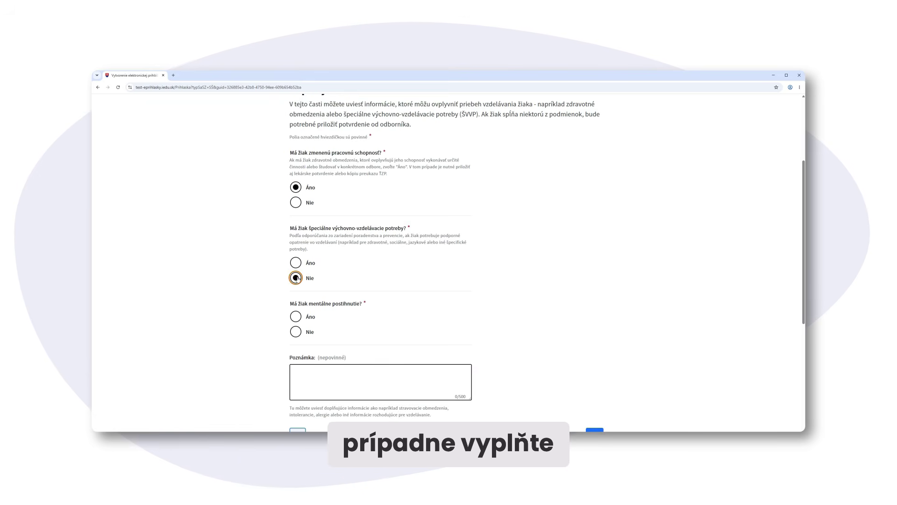
scroll(297, 278, down, 1)
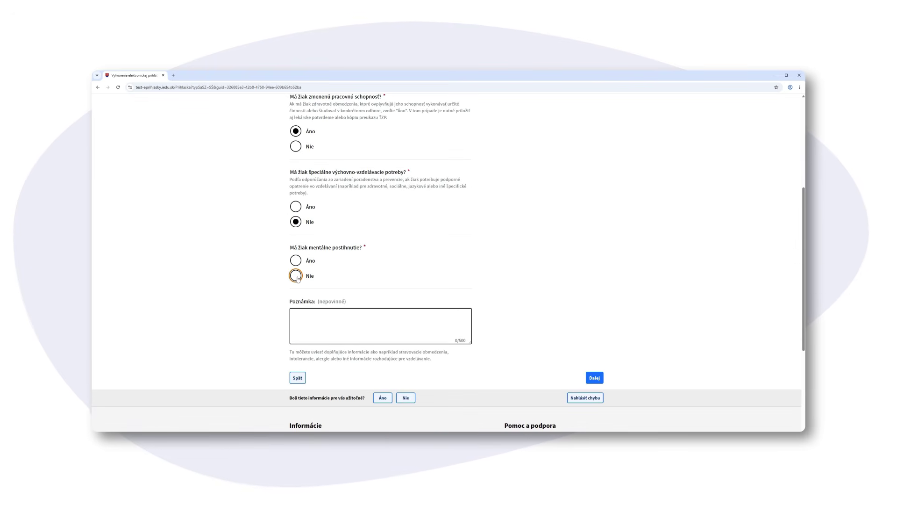
click(296, 276)
scroll(402, 304, down, 1)
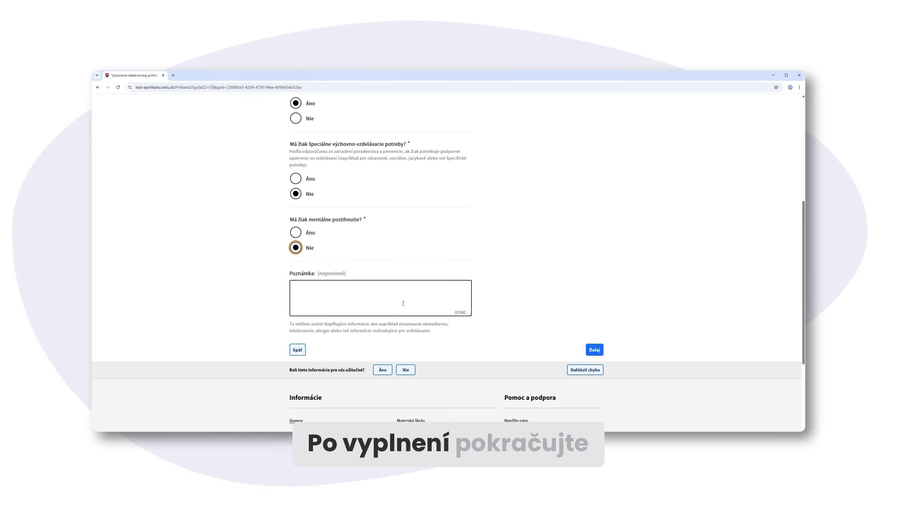
click(596, 350)
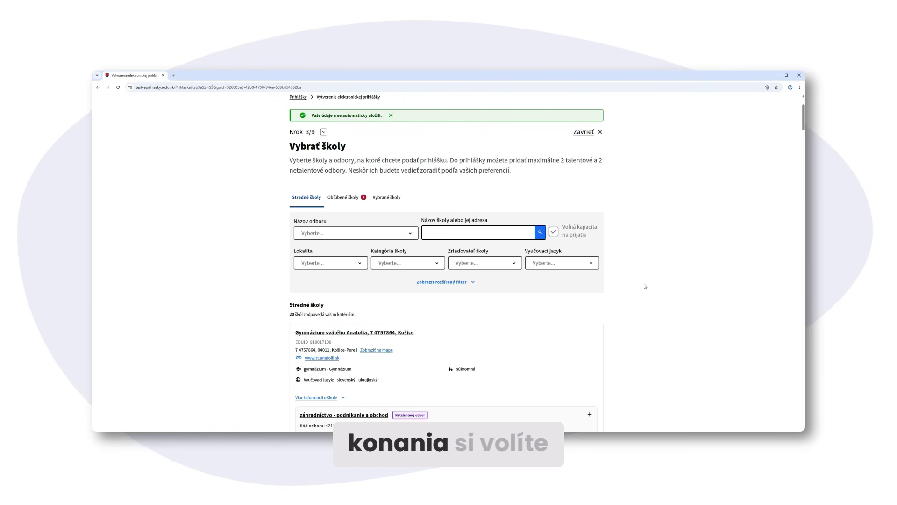
click(371, 232)
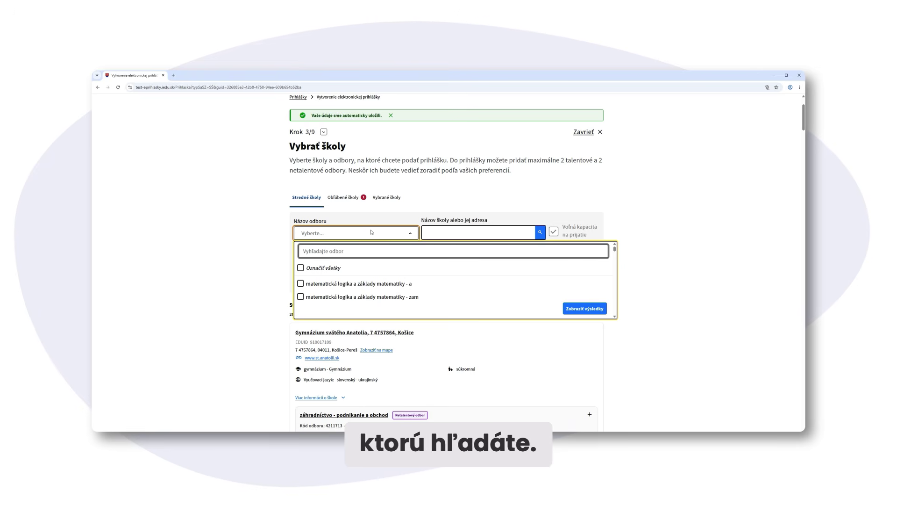
click(452, 234)
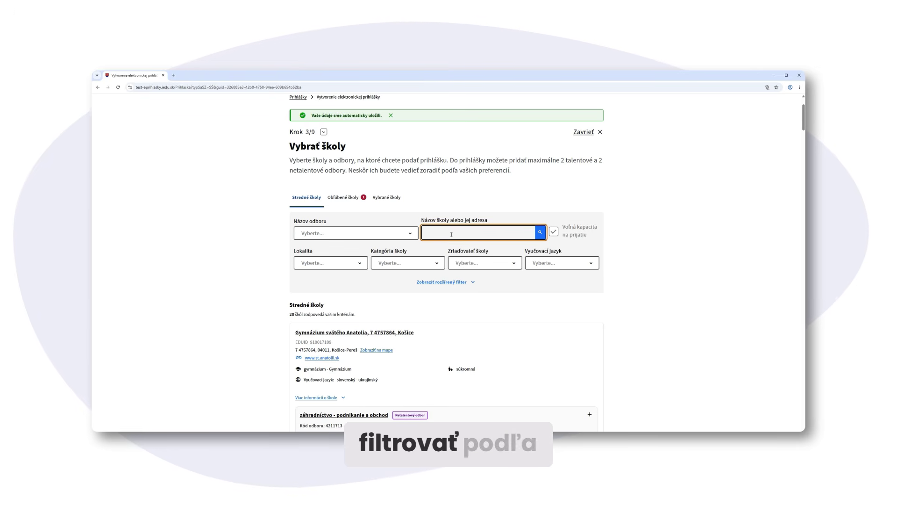
click(340, 263)
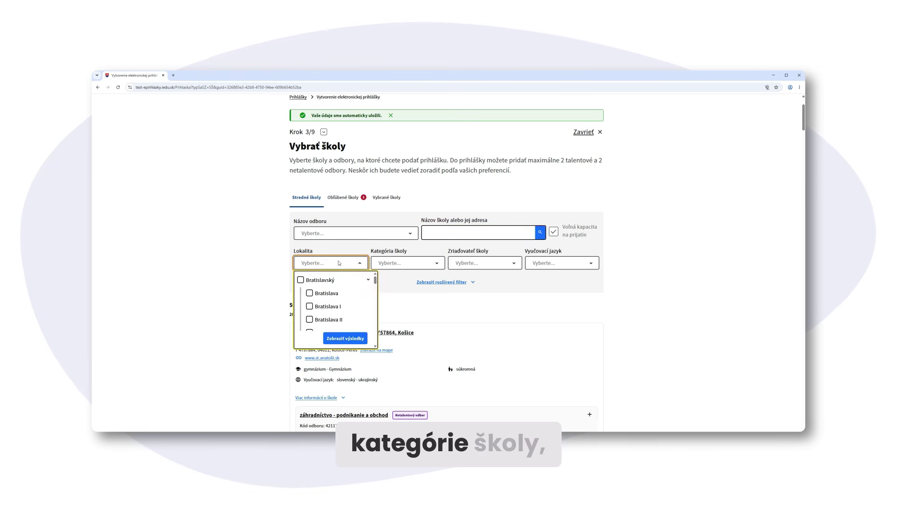
click(400, 263)
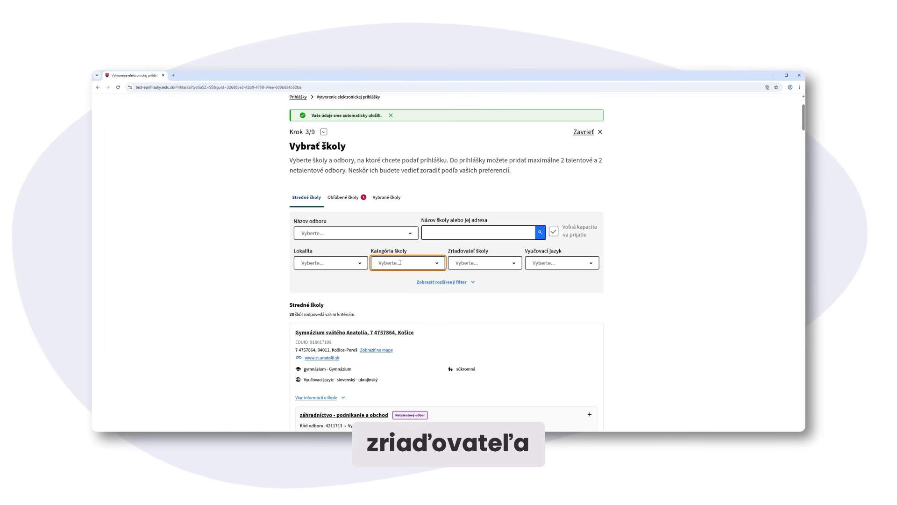
click(483, 265)
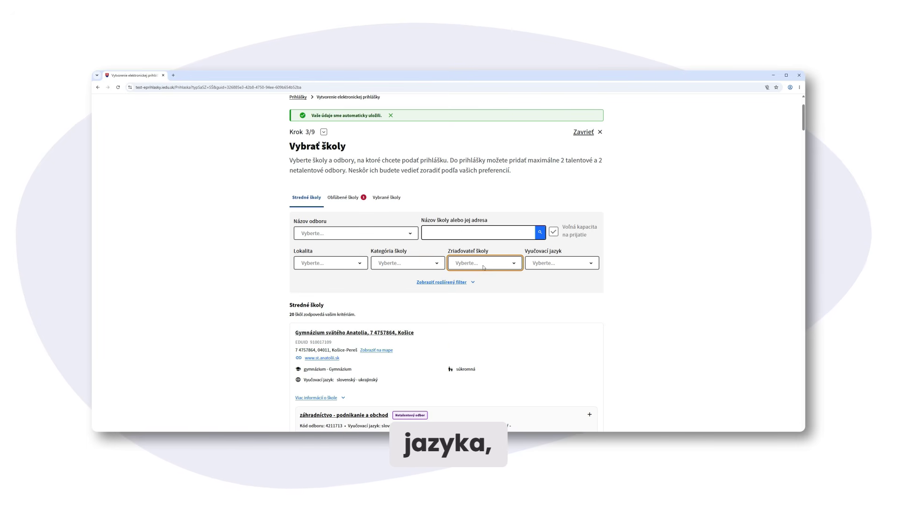
click(547, 264)
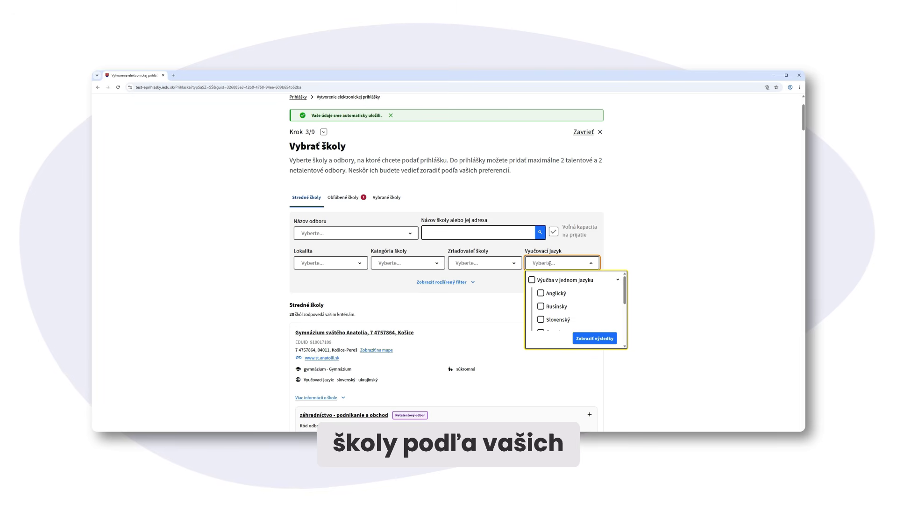
click(648, 261)
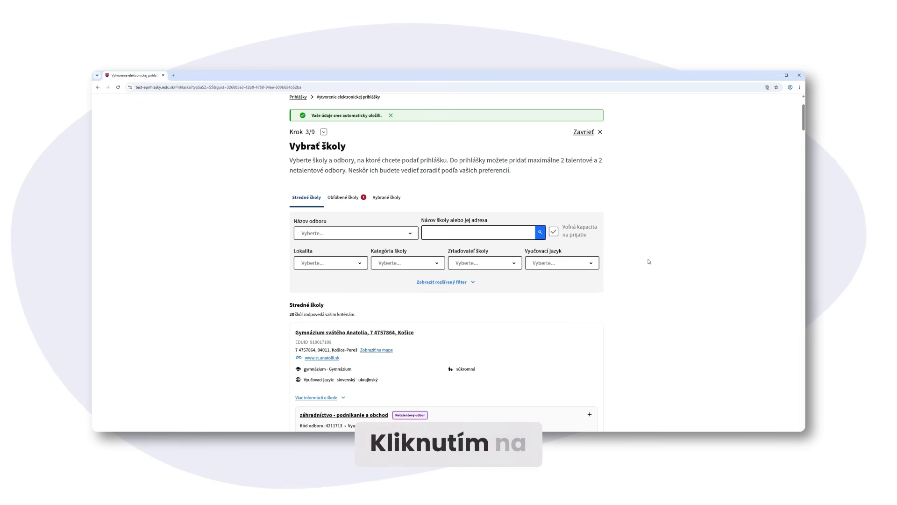
Add záhradníctvo - podnikanie a obchod, check it under Vybrané školy, and proceed to preferences
scroll(649, 261, down, 2)
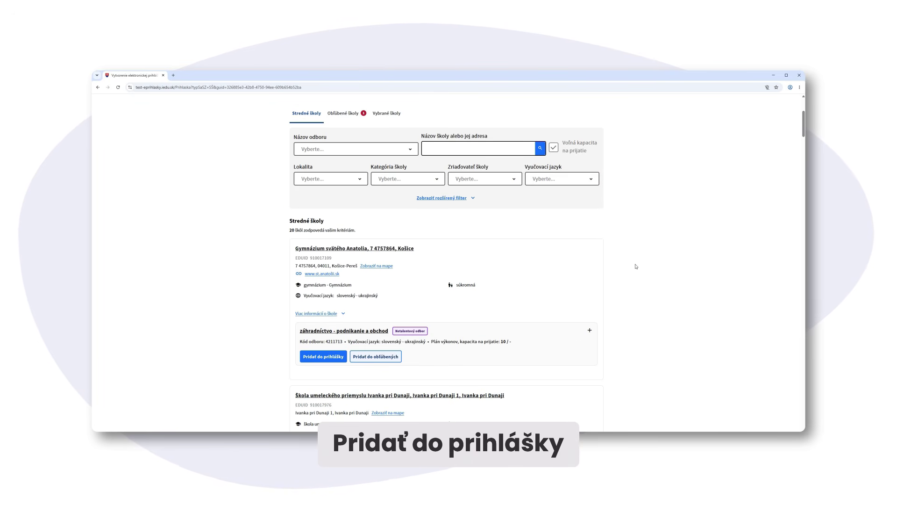
click(325, 358)
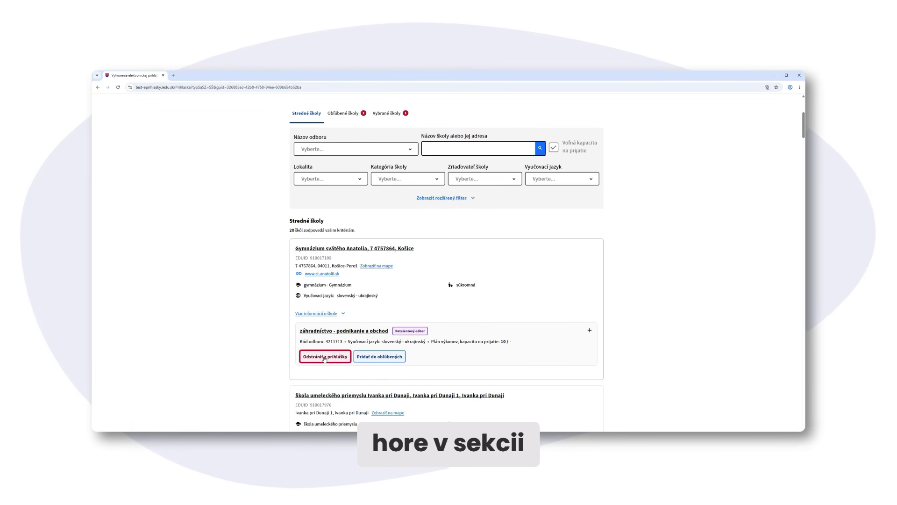
scroll(374, 198, up, 2)
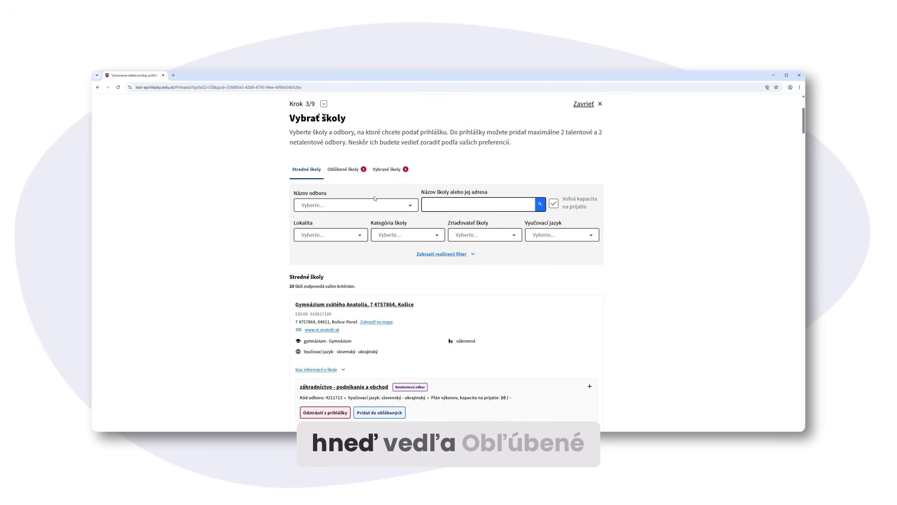
click(386, 171)
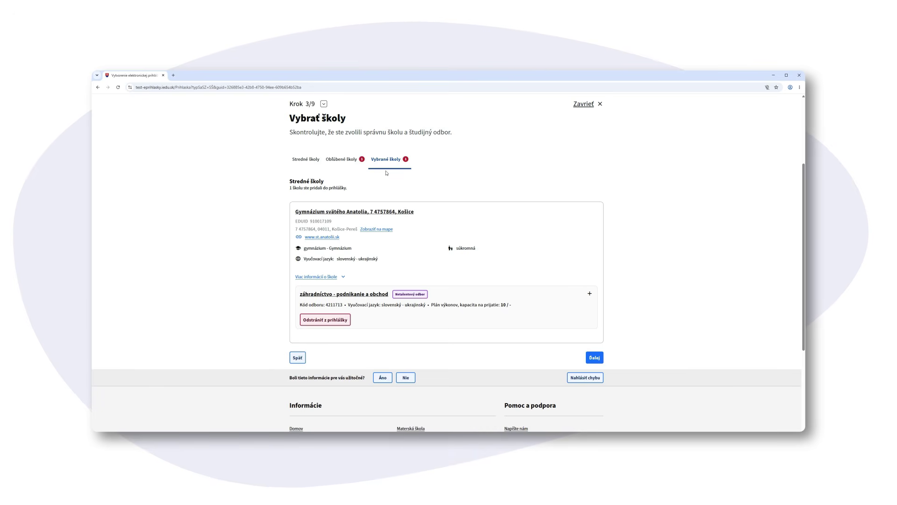
click(594, 358)
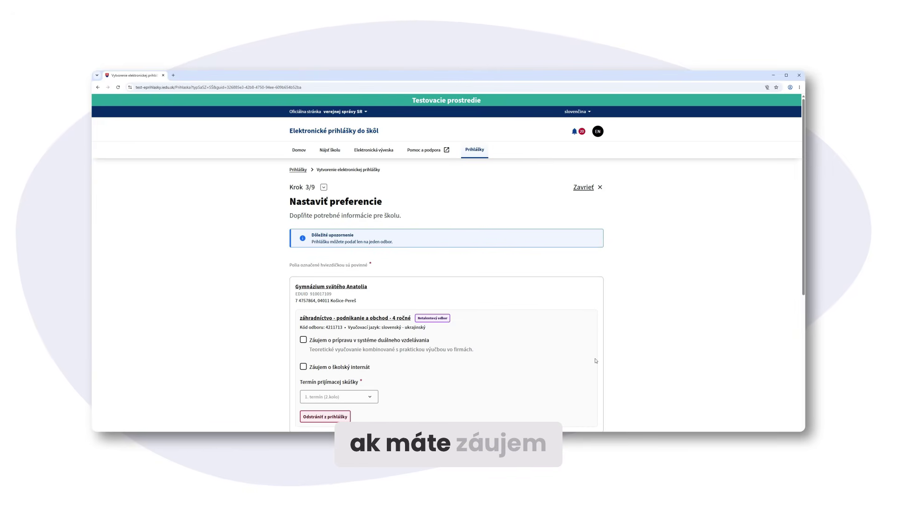
Tick Záujem o školský internát for the záhradníctvo programme
scroll(596, 360, down, 2)
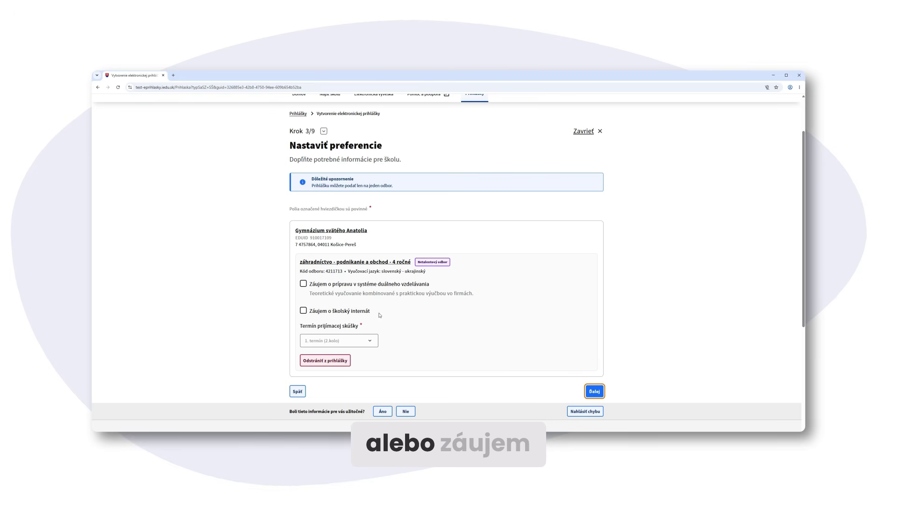
click(304, 312)
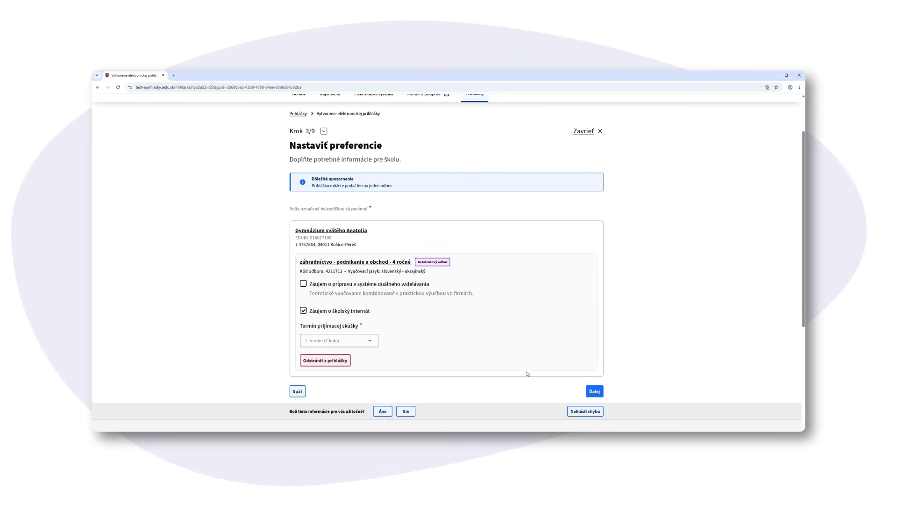
On the legal representatives step, enter the second representative's e-mail address and phone number
click(595, 392)
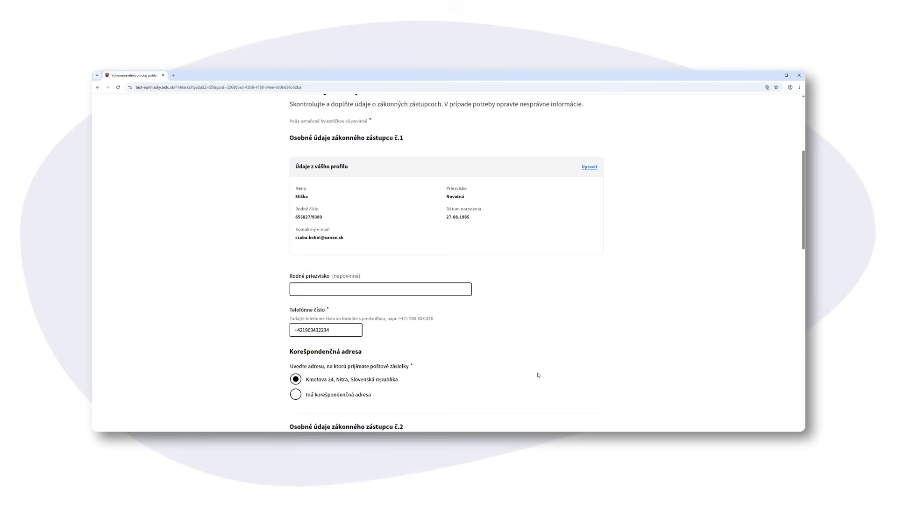
scroll(540, 373, down, 2)
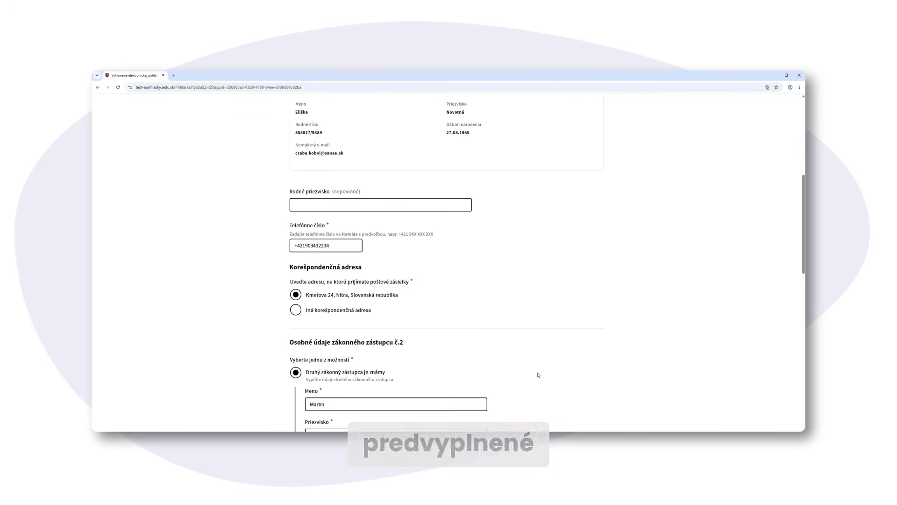
scroll(538, 375, down, 4)
scroll(538, 375, down, 3)
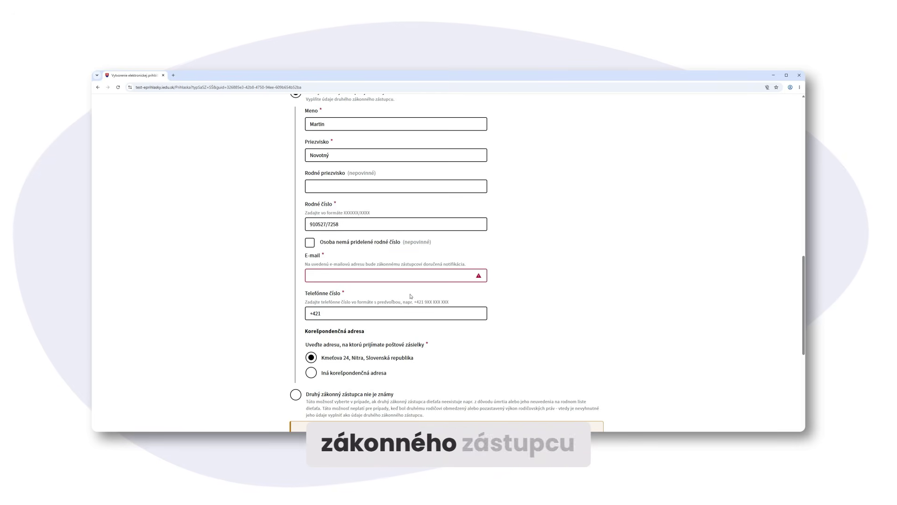
click(400, 276)
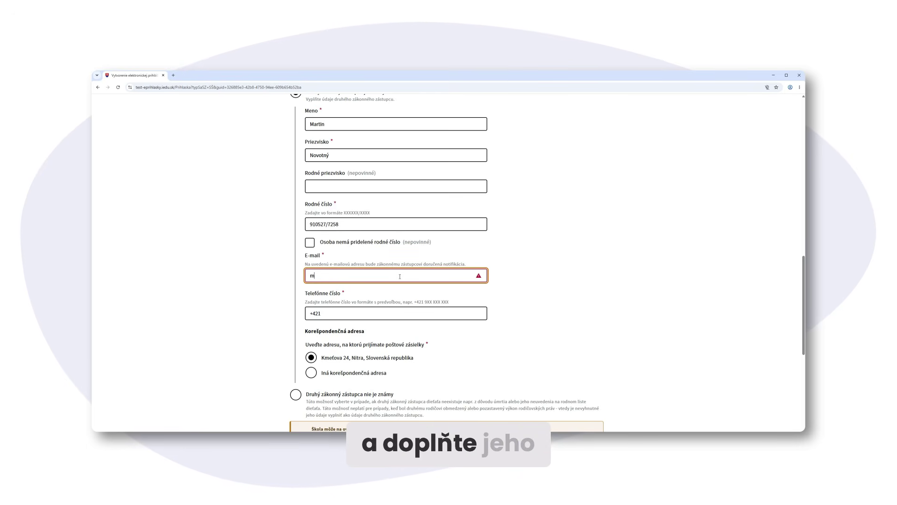
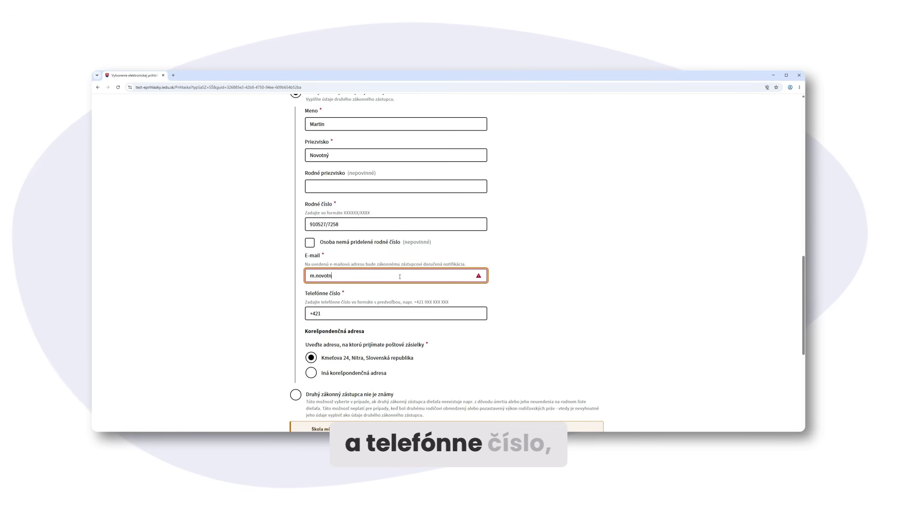
click(402, 311)
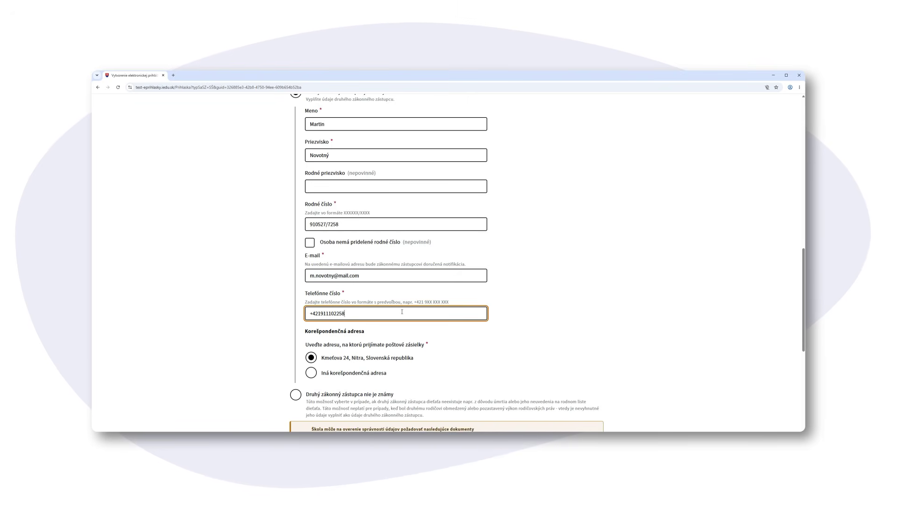
Keep the second representative's consent as 'áno' and continue to step 5, Informácie o základnej škole
scroll(577, 339, down, 3)
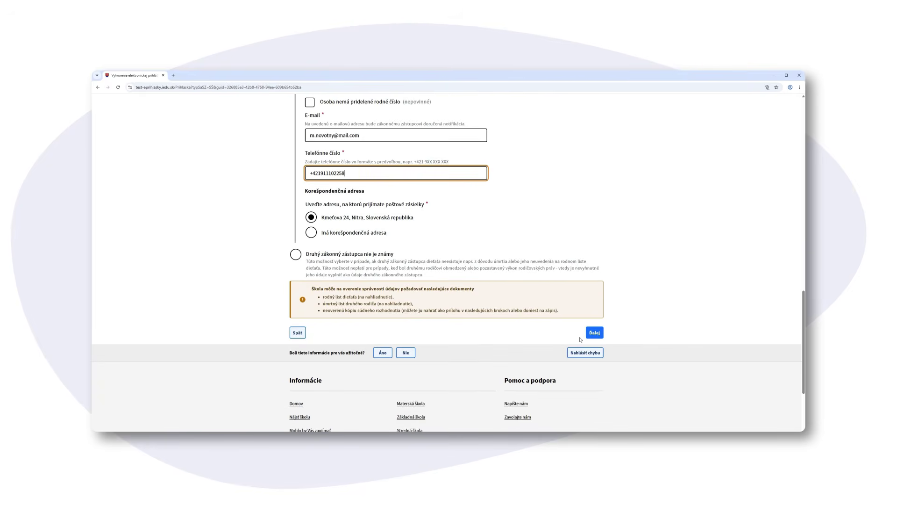
click(596, 334)
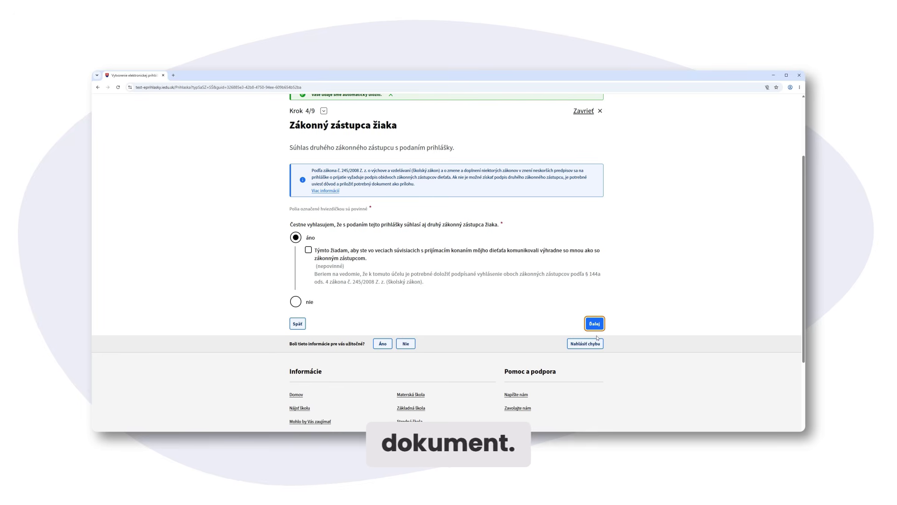
click(598, 327)
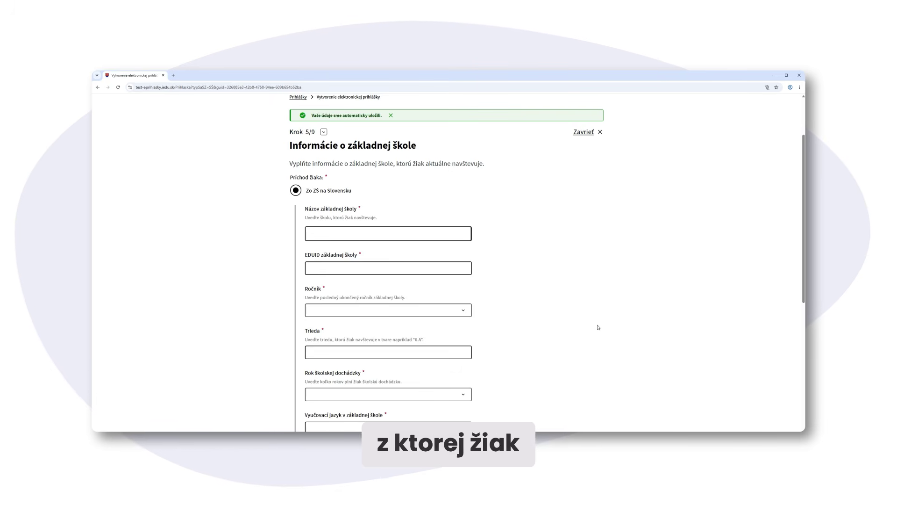
Enter the primary school 'Základná…' (EDUID 910007420) with teaching language slovenský, then continue to grades
click(381, 234)
text(Zá)
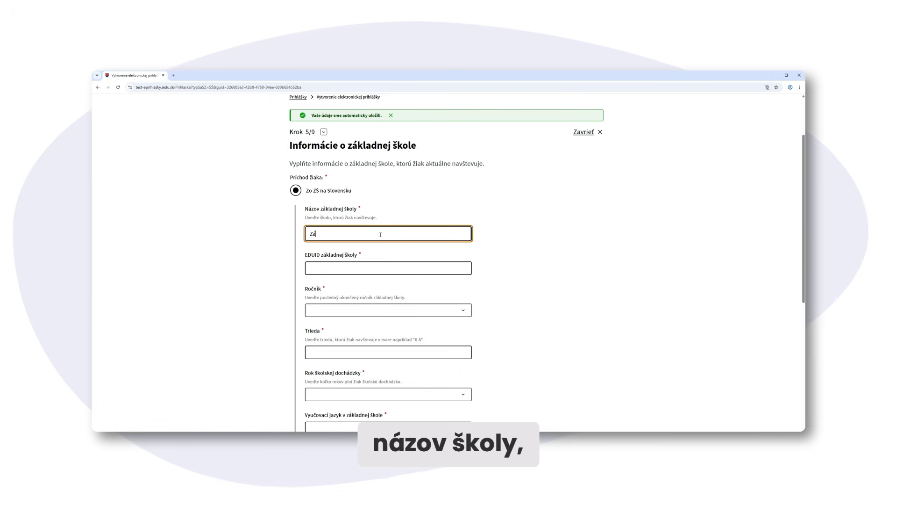
text(kladná šk)
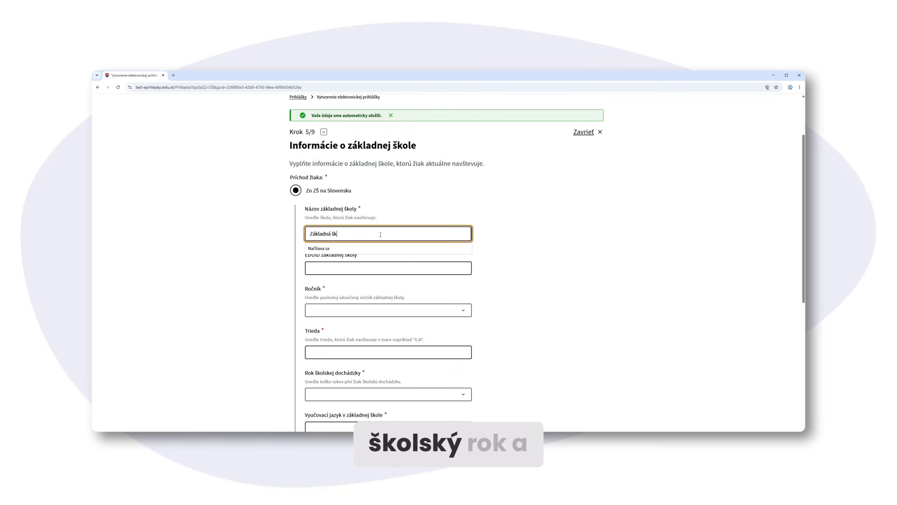
click(425, 316)
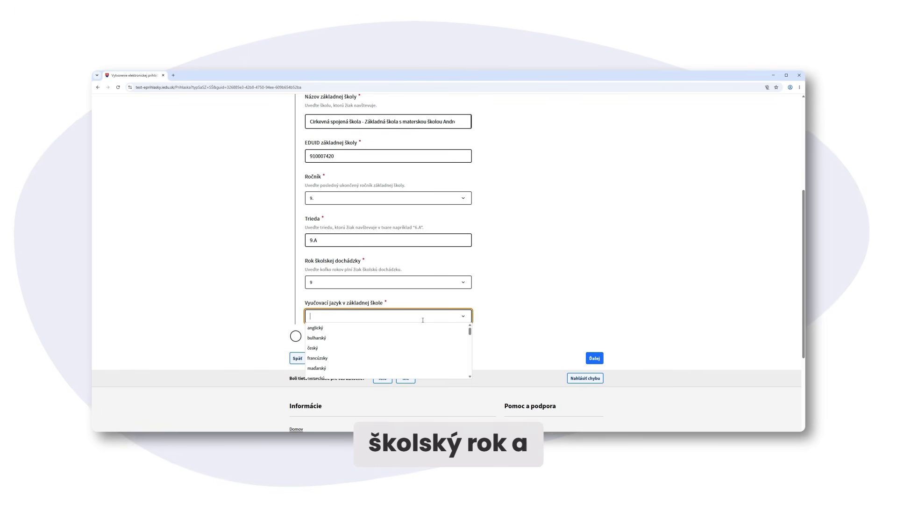
text(slo)
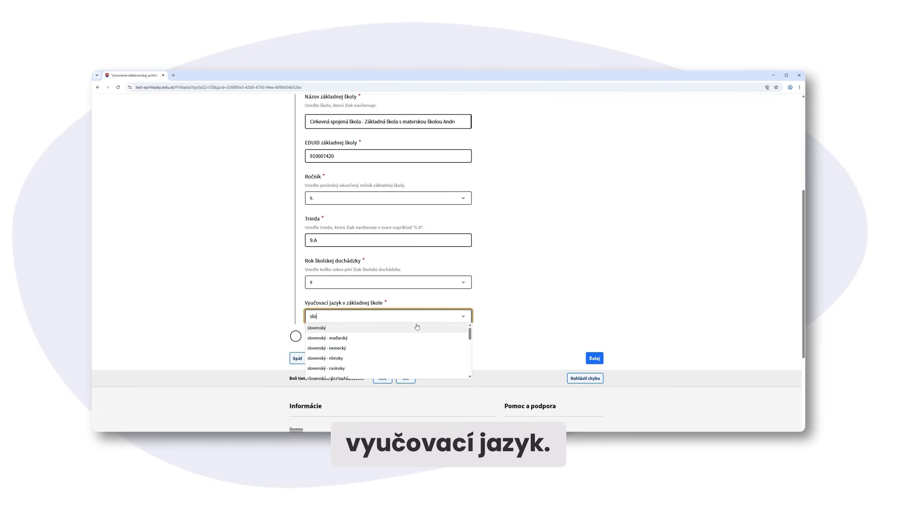
click(417, 327)
scroll(656, 329, down, 1)
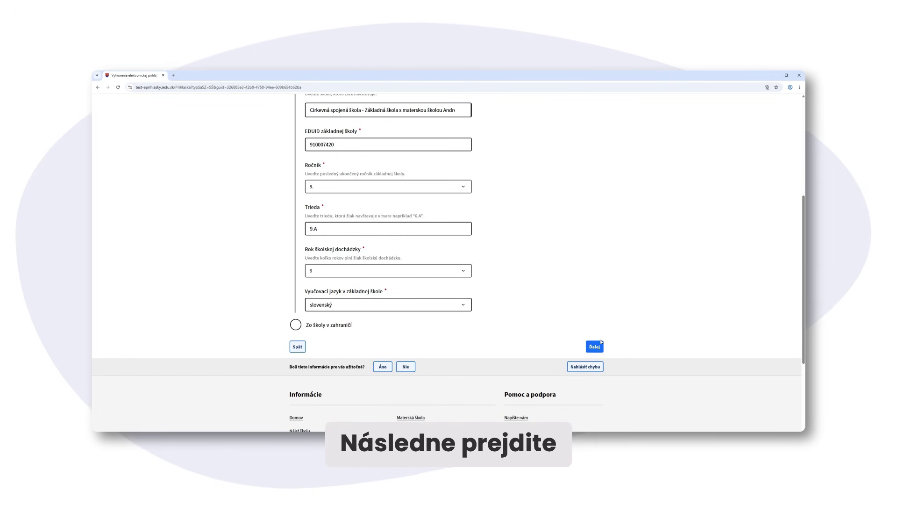
click(593, 348)
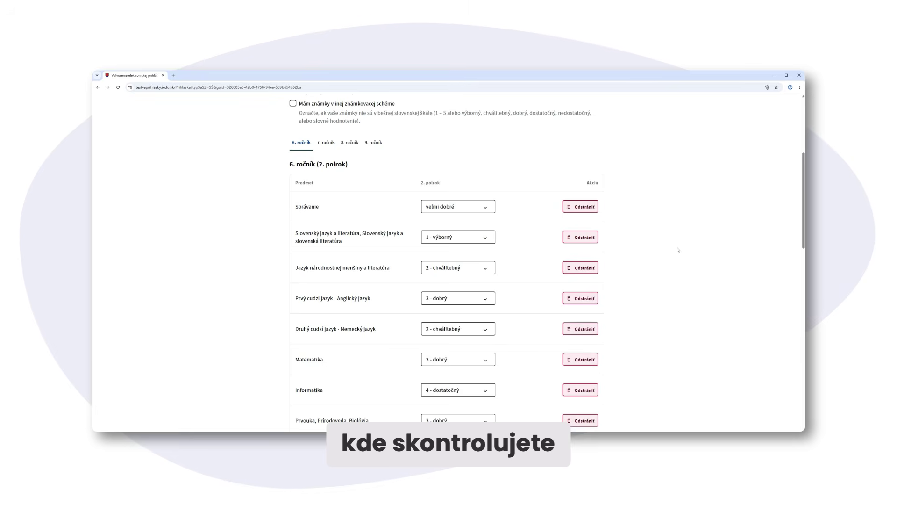
Check the 7th, 8th and 9th-grade marks, then pass the Súťaže step without adding competitions
click(332, 147)
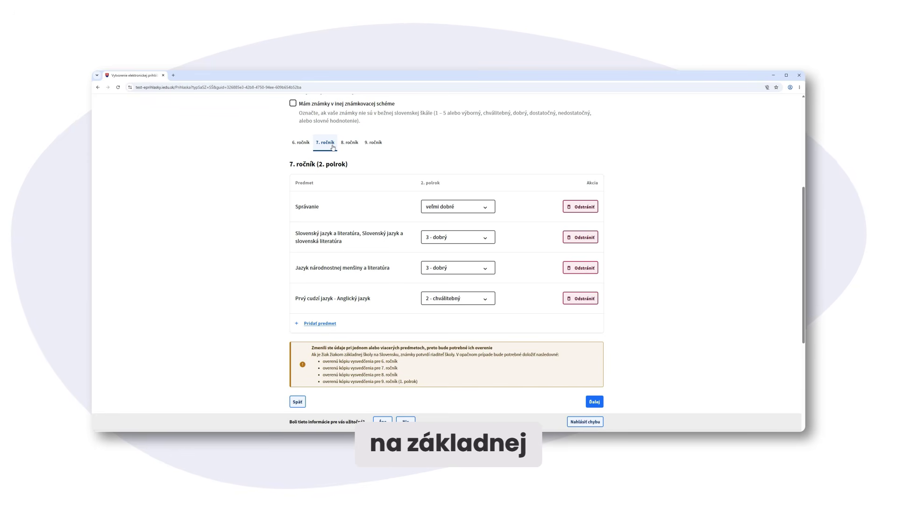
click(346, 144)
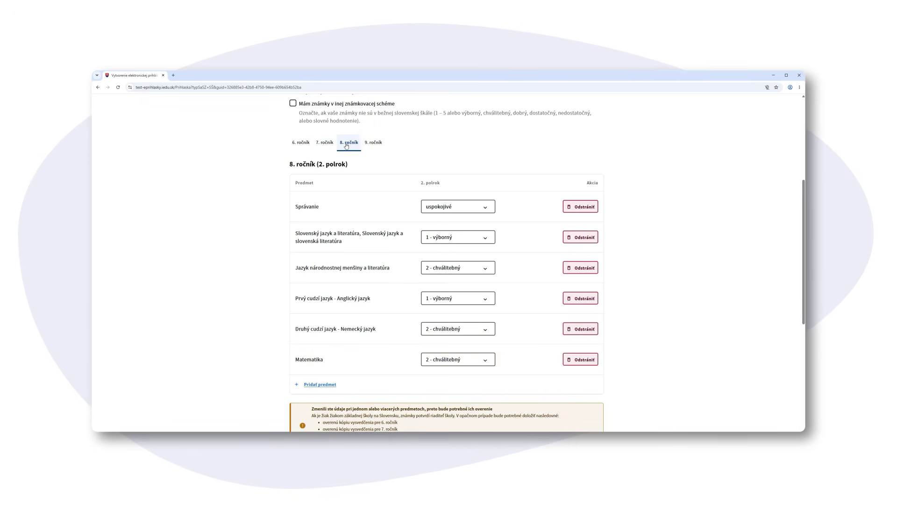
click(365, 143)
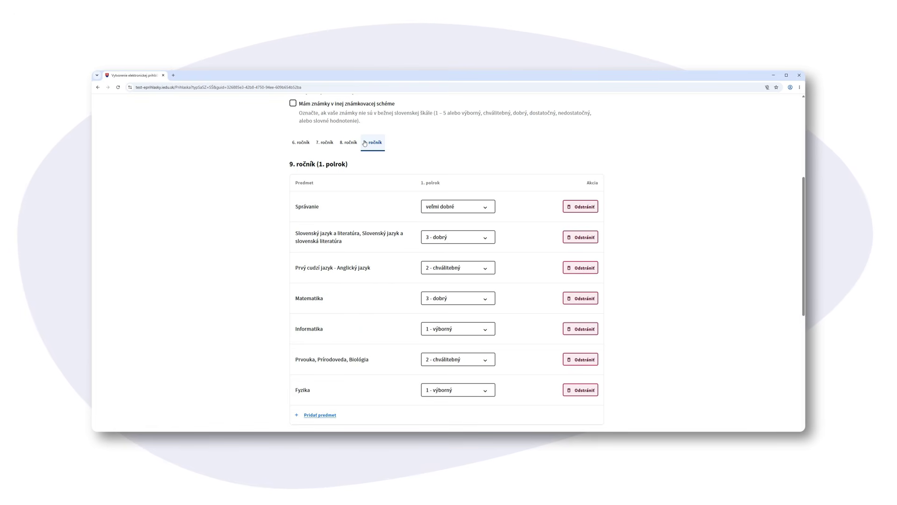
scroll(727, 243, down, 3)
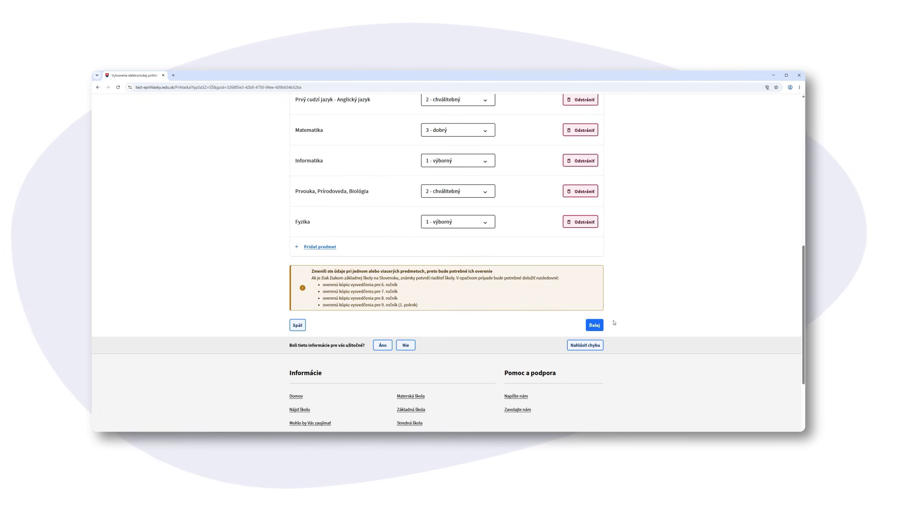
click(592, 330)
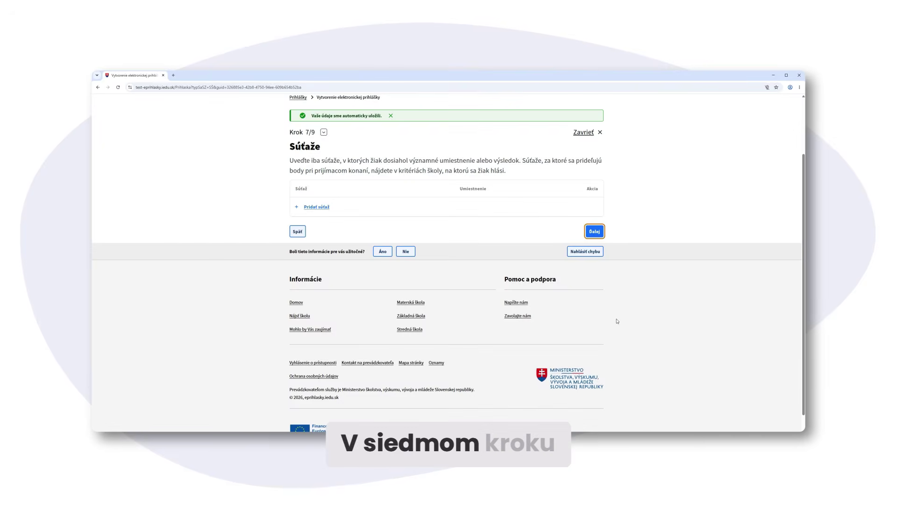
scroll(617, 321, up, 2)
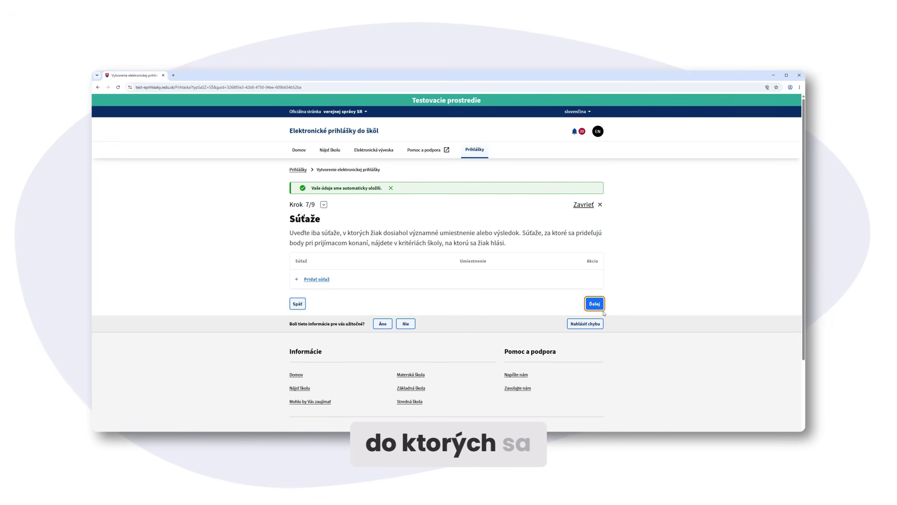
click(602, 311)
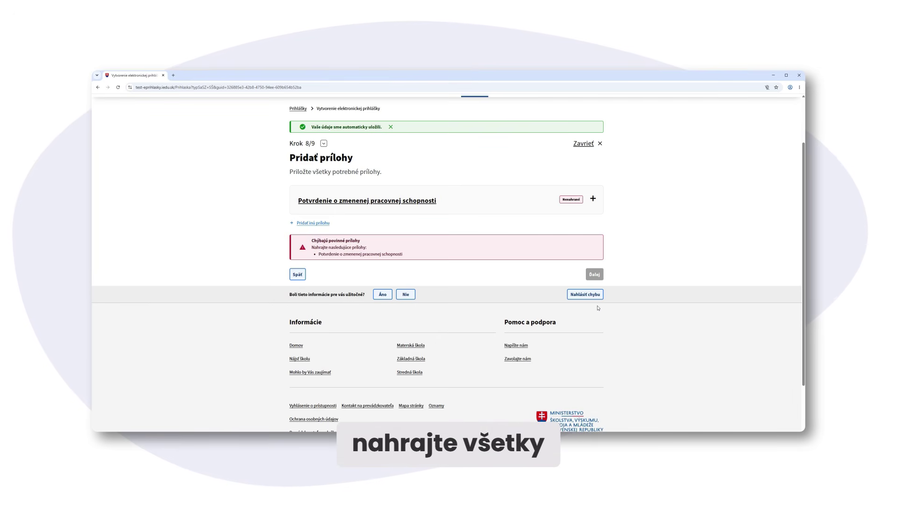
click(593, 200)
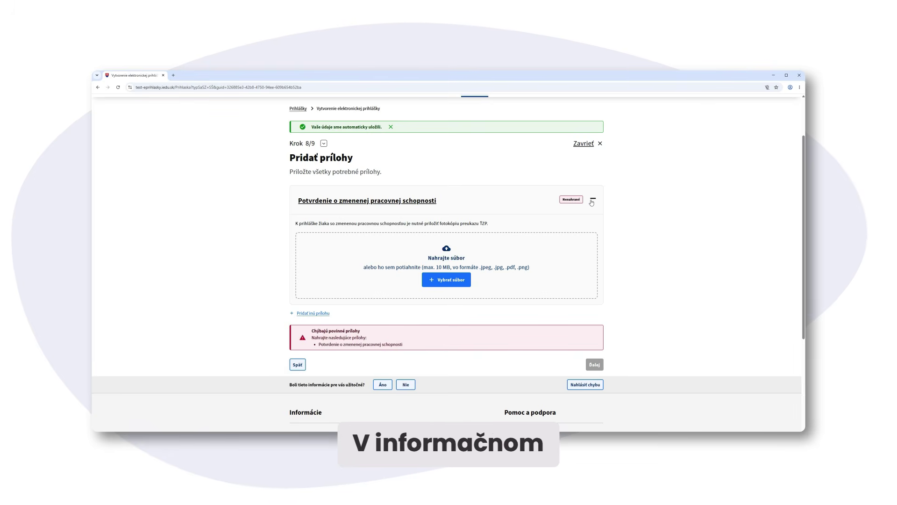
click(456, 283)
click(545, 207)
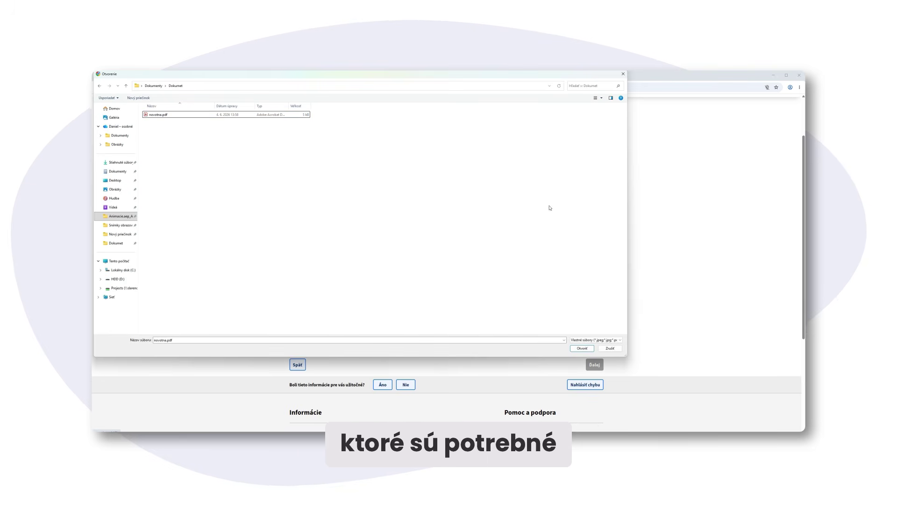
click(174, 116)
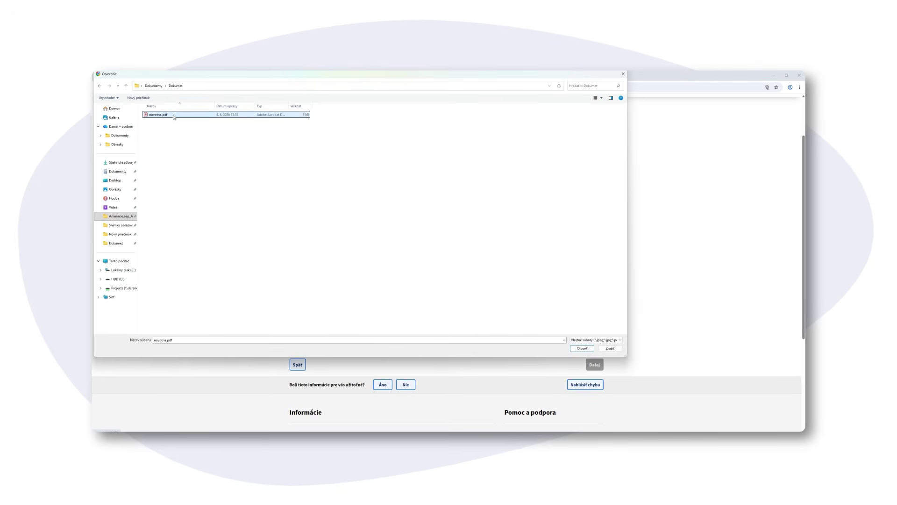
click(582, 348)
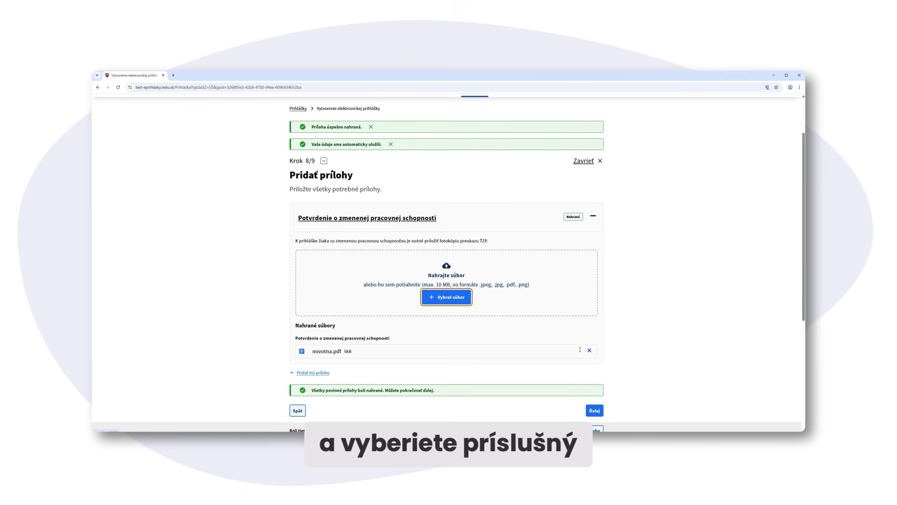
click(592, 215)
click(596, 280)
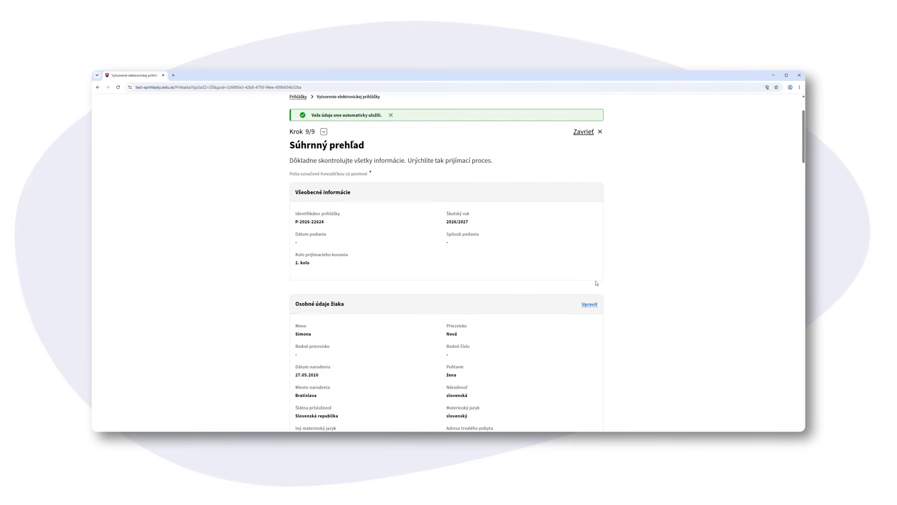
scroll(597, 283, down, 7)
scroll(597, 283, down, 2)
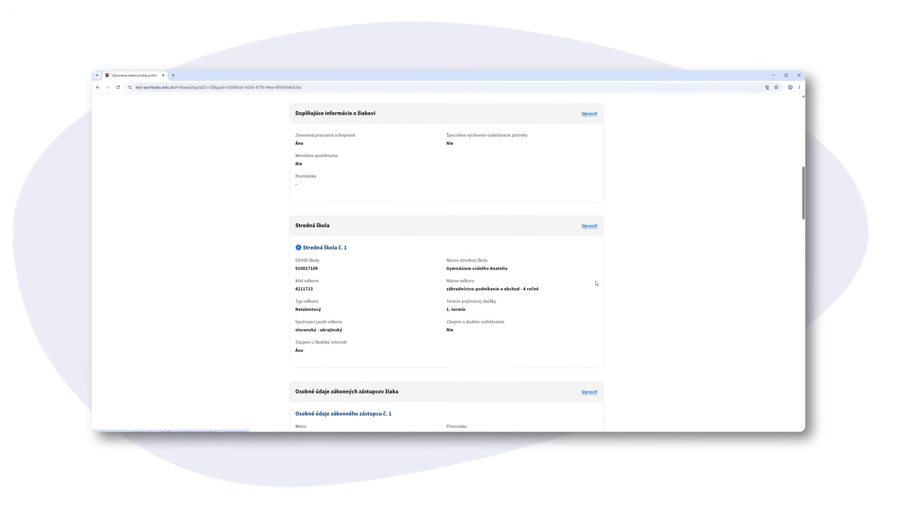
scroll(596, 283, down, 3)
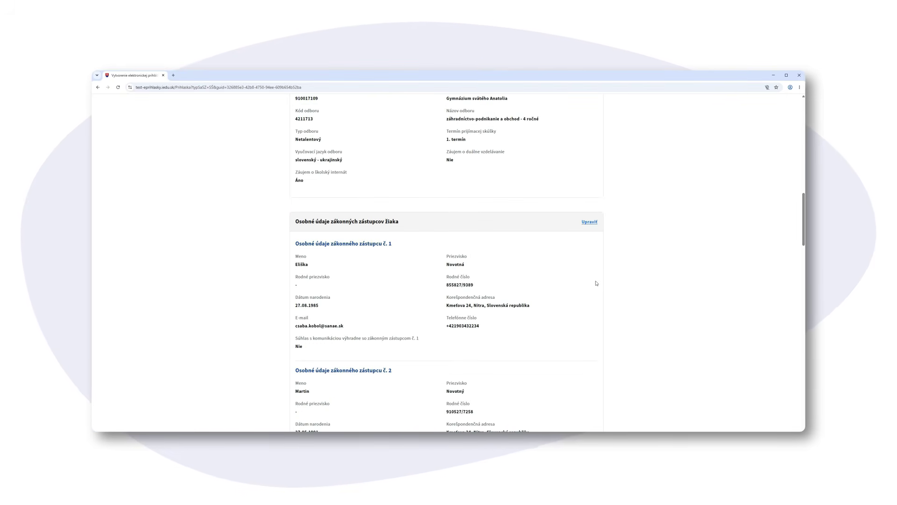
scroll(596, 283, down, 10)
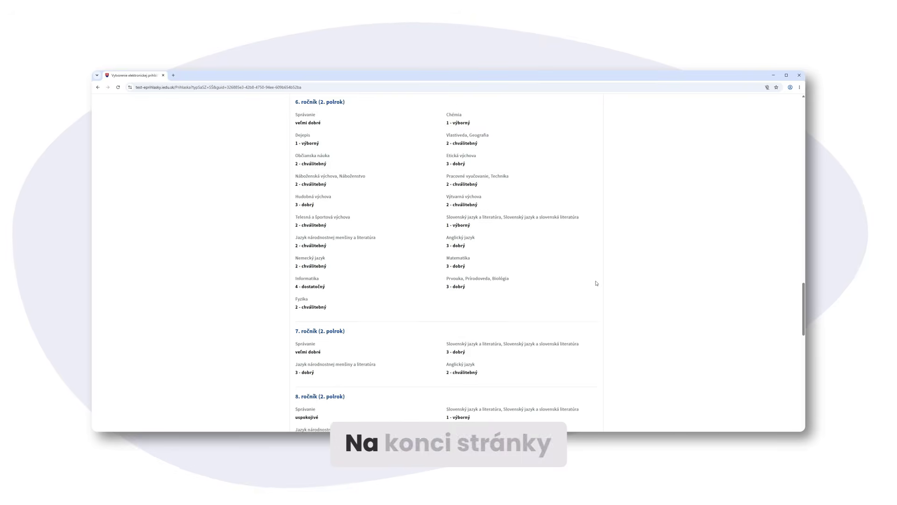
scroll(596, 283, down, 10)
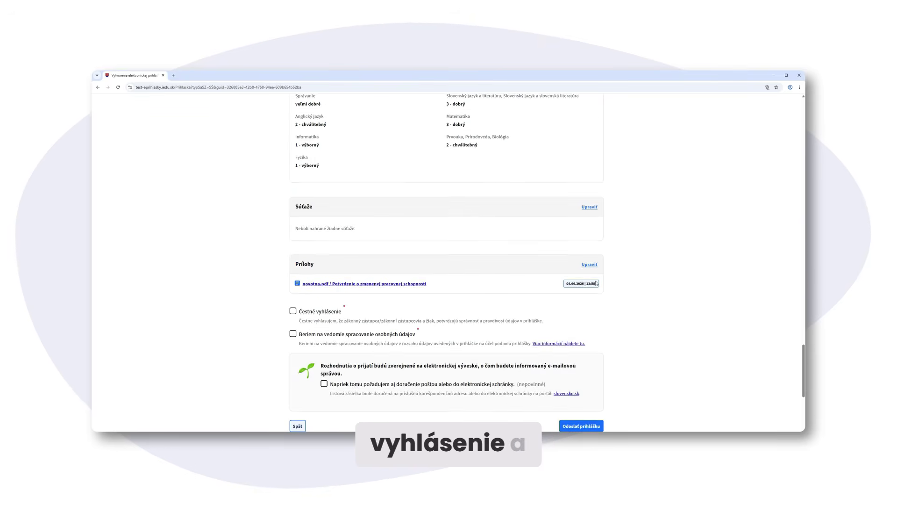
scroll(597, 283, down, 2)
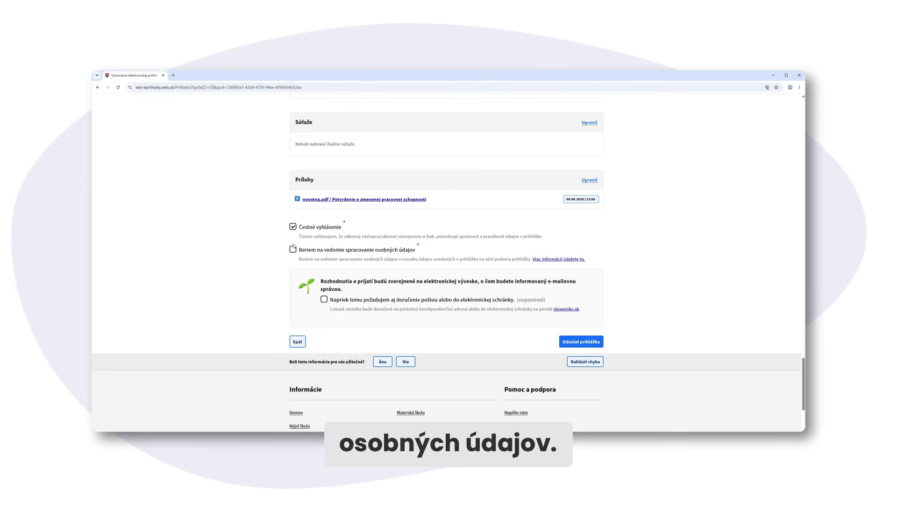
Agree to personal-data processing and send the application, confirming in the Upozornenie dialog
click(293, 248)
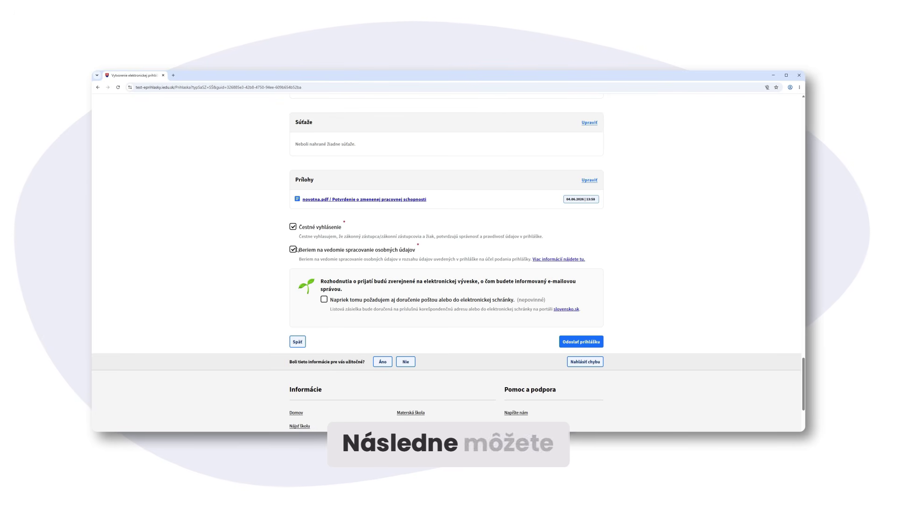
click(575, 343)
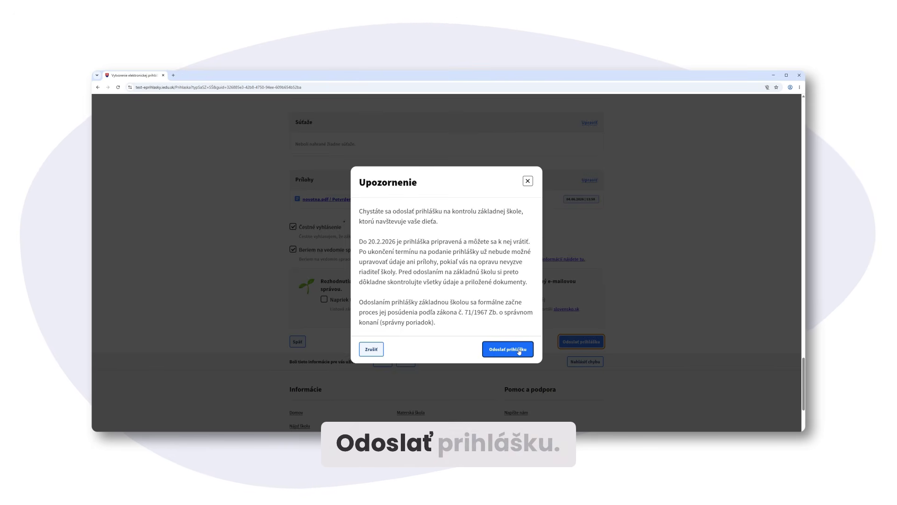
click(520, 351)
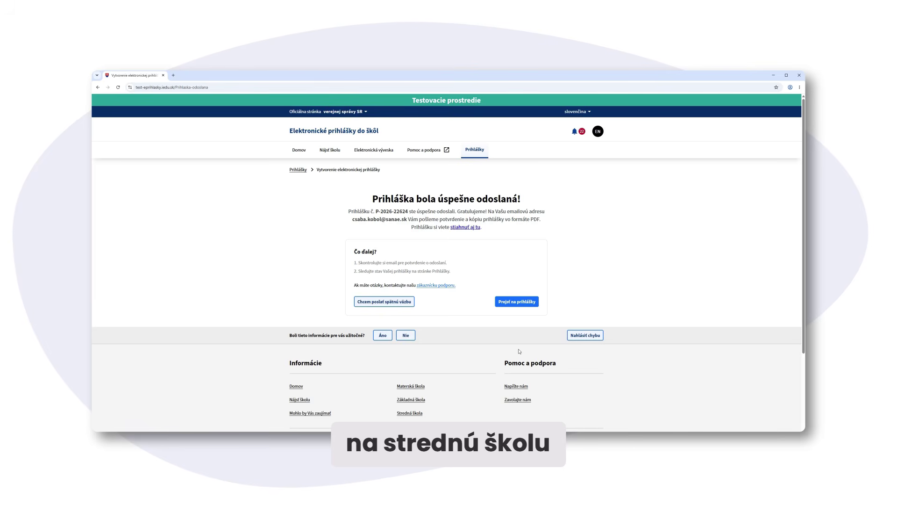
Go to Moje prihlášky and scroll down to the newly submitted application card
click(514, 303)
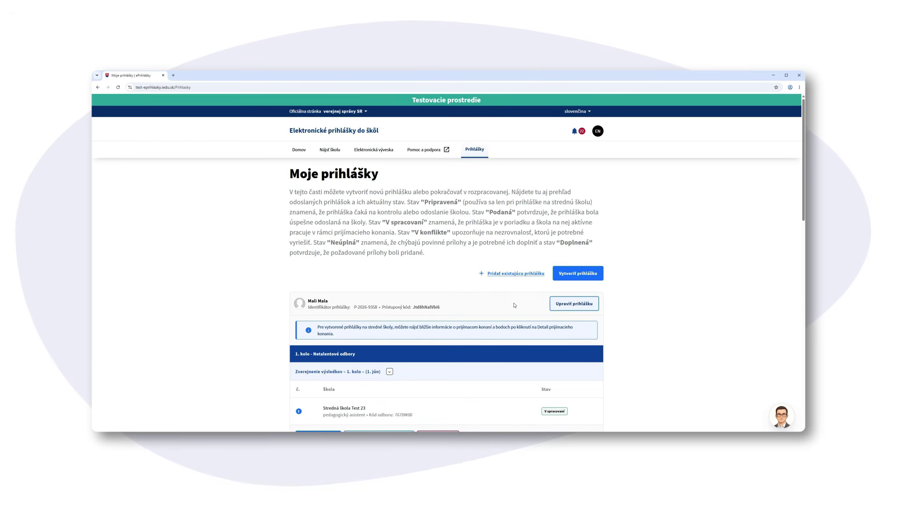
scroll(514, 305, down, 2)
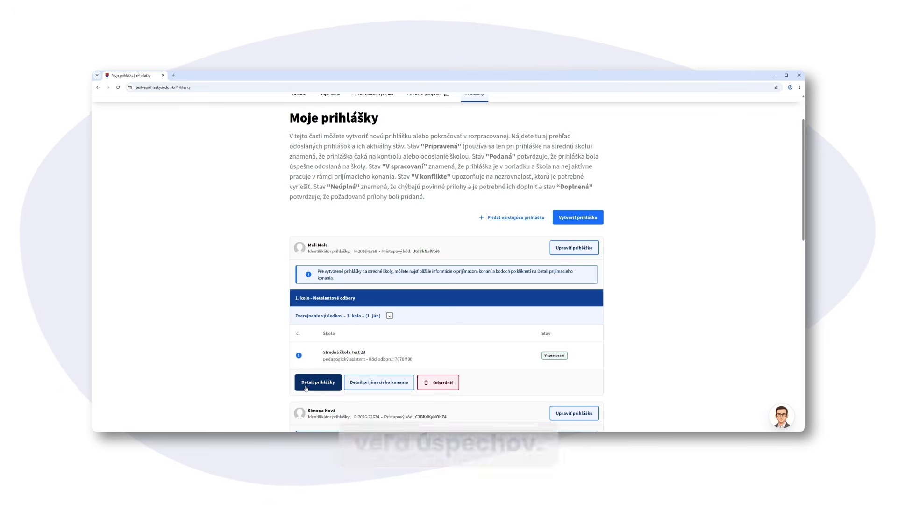